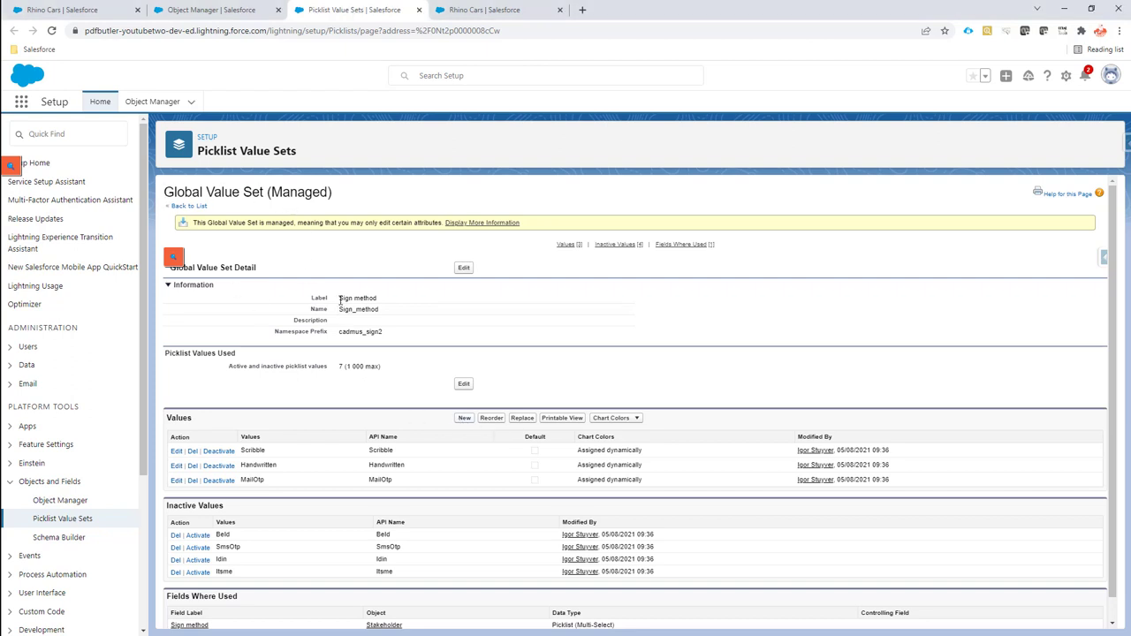
Step: Highlight the Sign method label and its cadmus_sign2 namespace prefix on the value set page
left_click_drag(338, 298, 376, 299)
left_click_drag(338, 332, 392, 336)
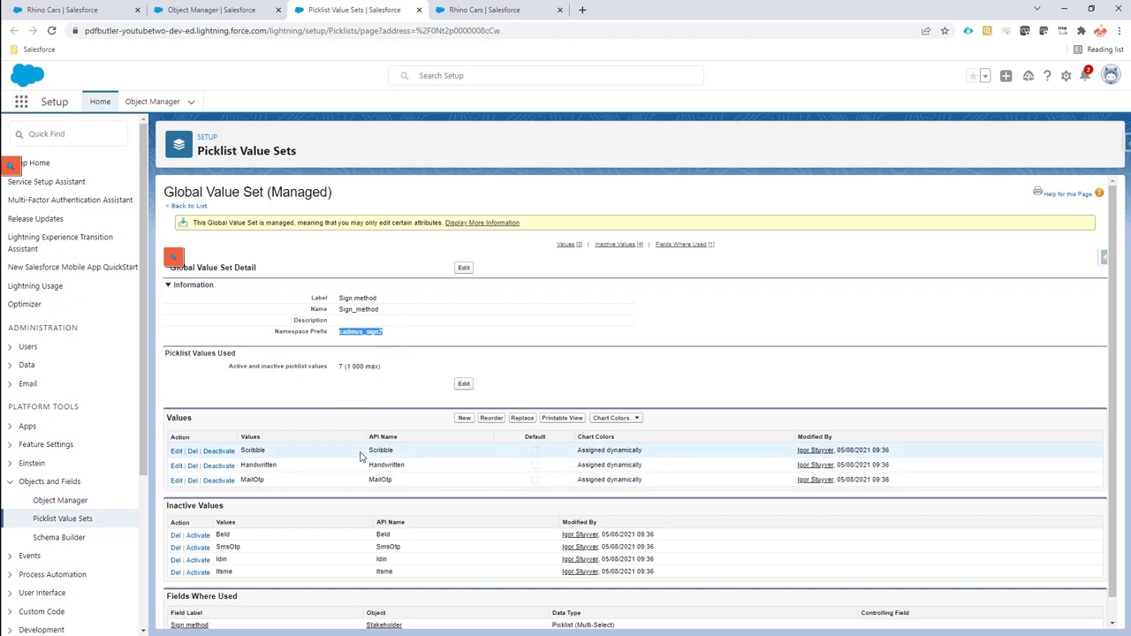
Step: Add the active value Upload to Sign method, then relabel it 'Upload Image'
left_click(465, 419)
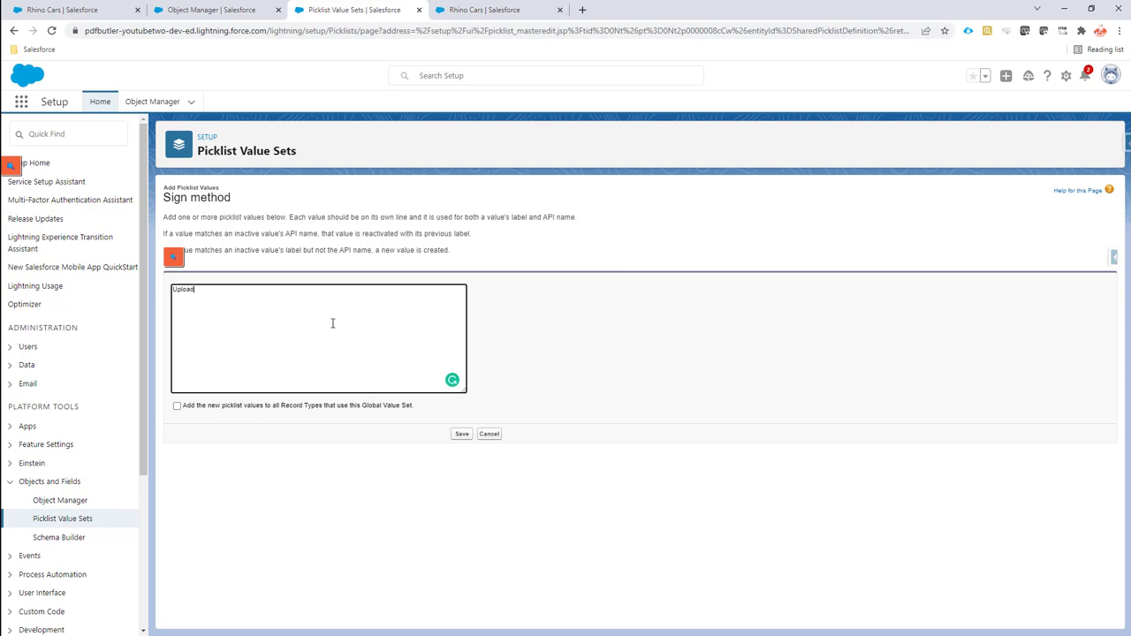
left_click(463, 434)
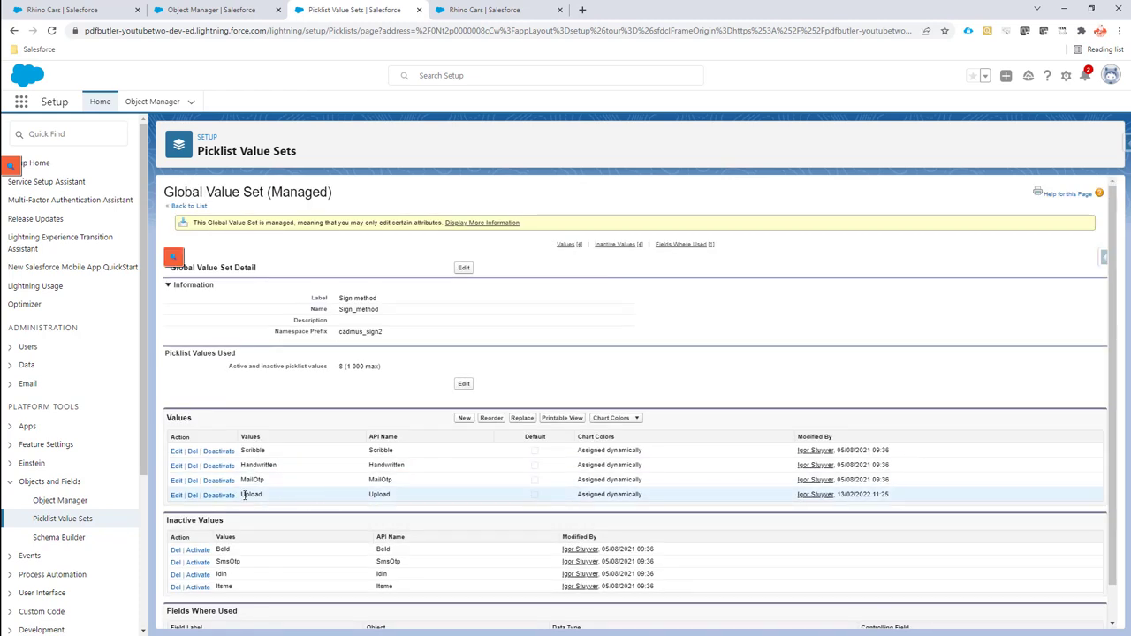
left_click(176, 496)
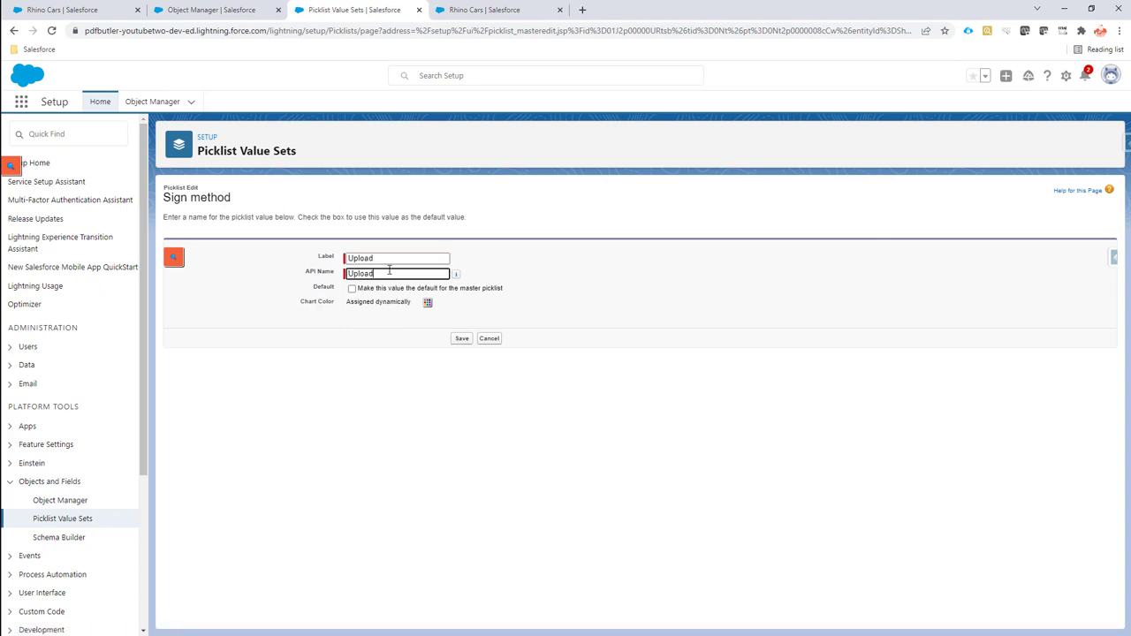
left_click(389, 258)
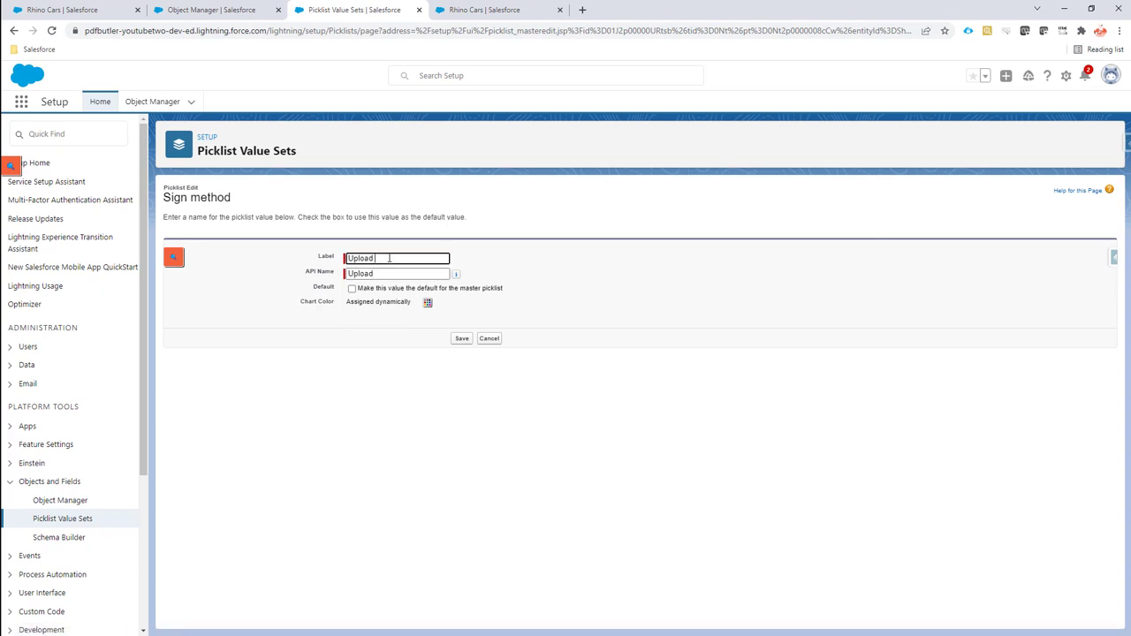
left_click(461, 340)
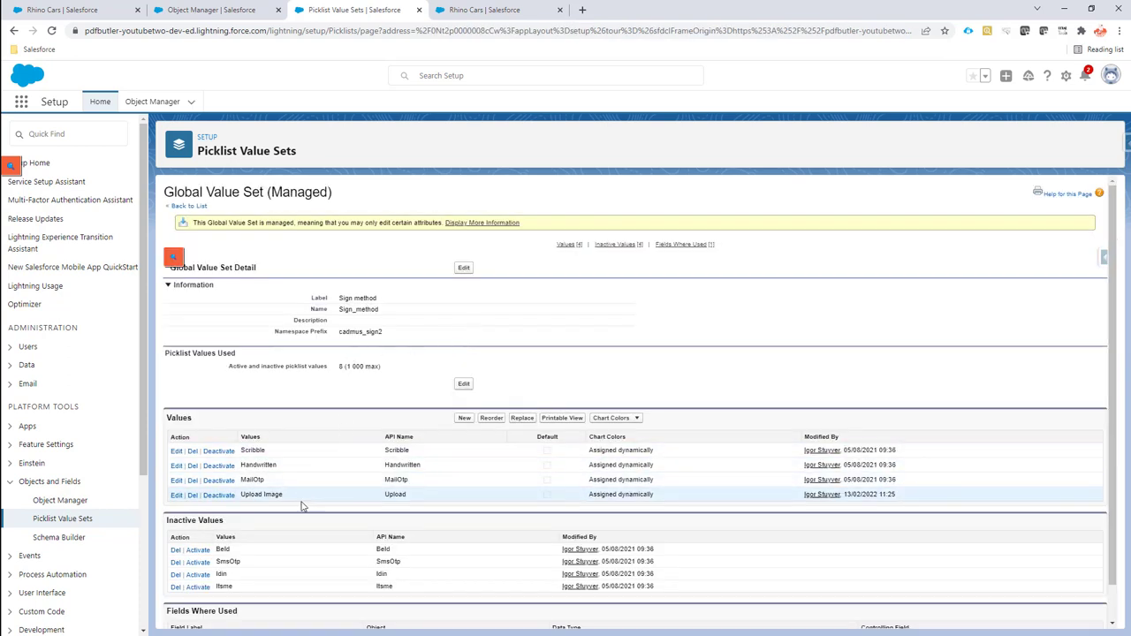
Step: Reload the Stakeholder Sign method field and point out Upload Image among its 8 values
left_click(228, 11)
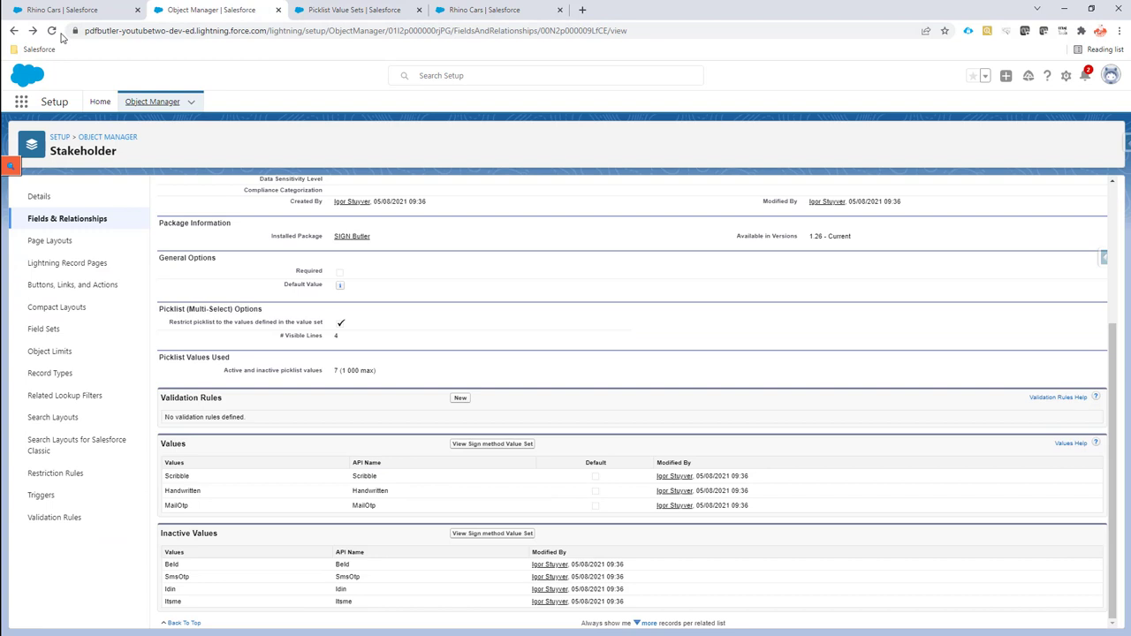
scroll(224, 221, "up", 3)
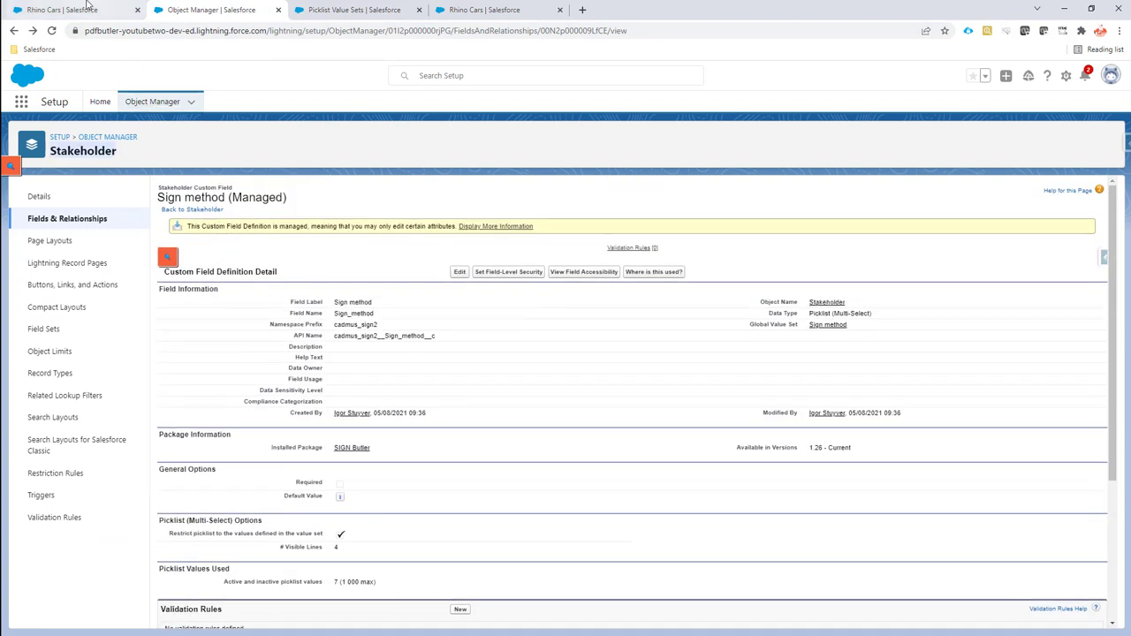
left_click(51, 30)
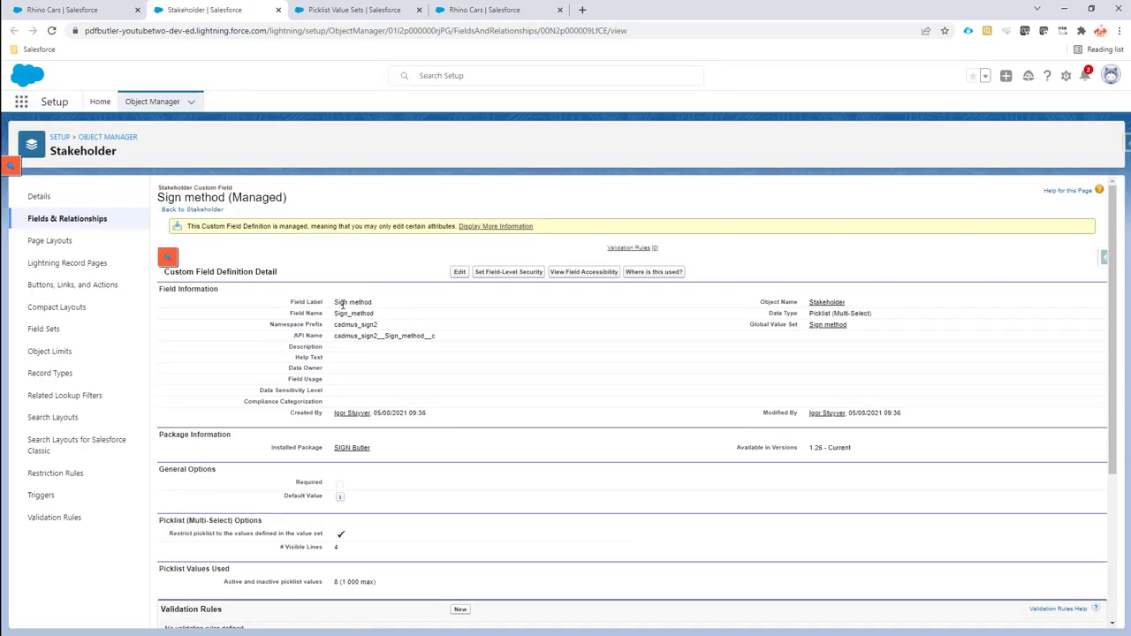
triple_click(343, 304)
scroll(358, 314, "down", 3)
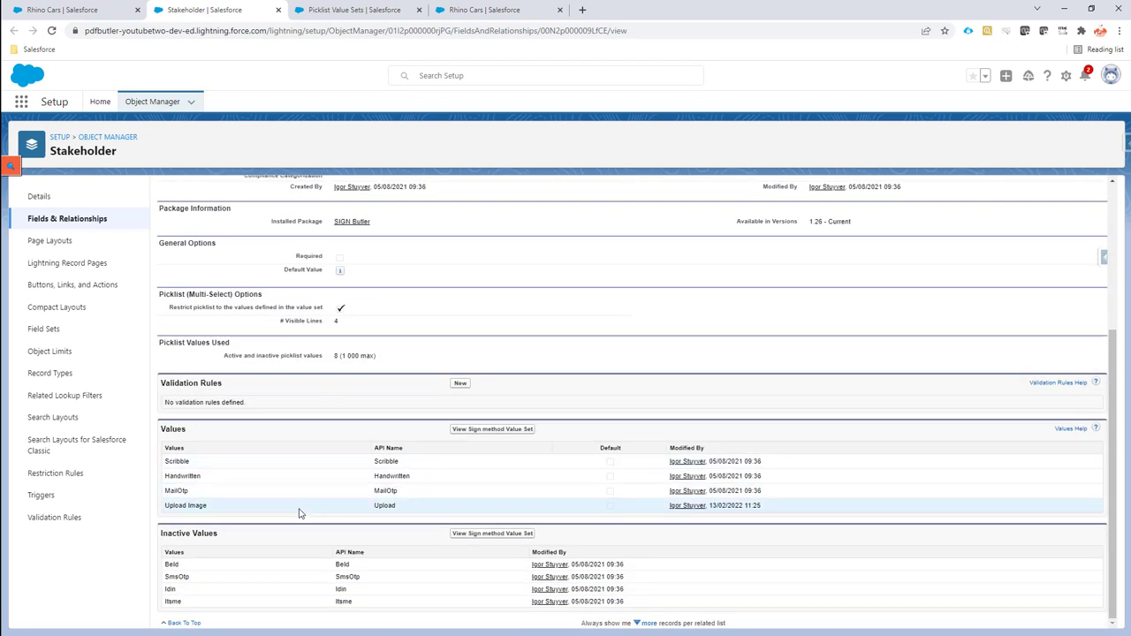
left_click_drag(170, 507, 214, 511)
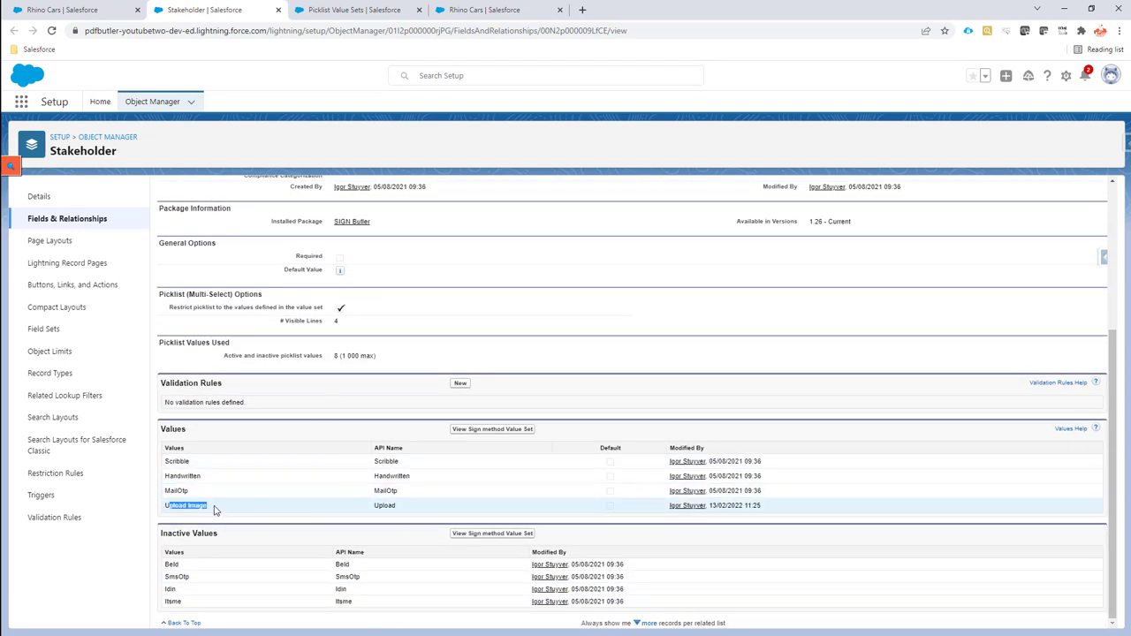
Step: From the reloaded Rhino Cars sign request, open the 1 Signer 1 receiver template
left_click(104, 12)
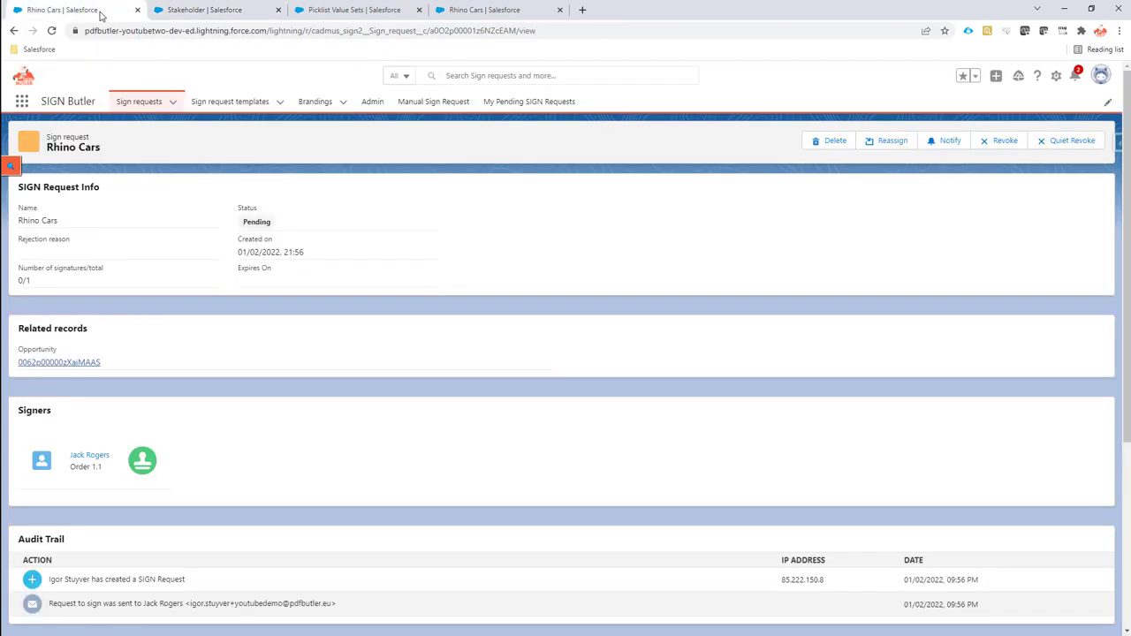
left_click(249, 103)
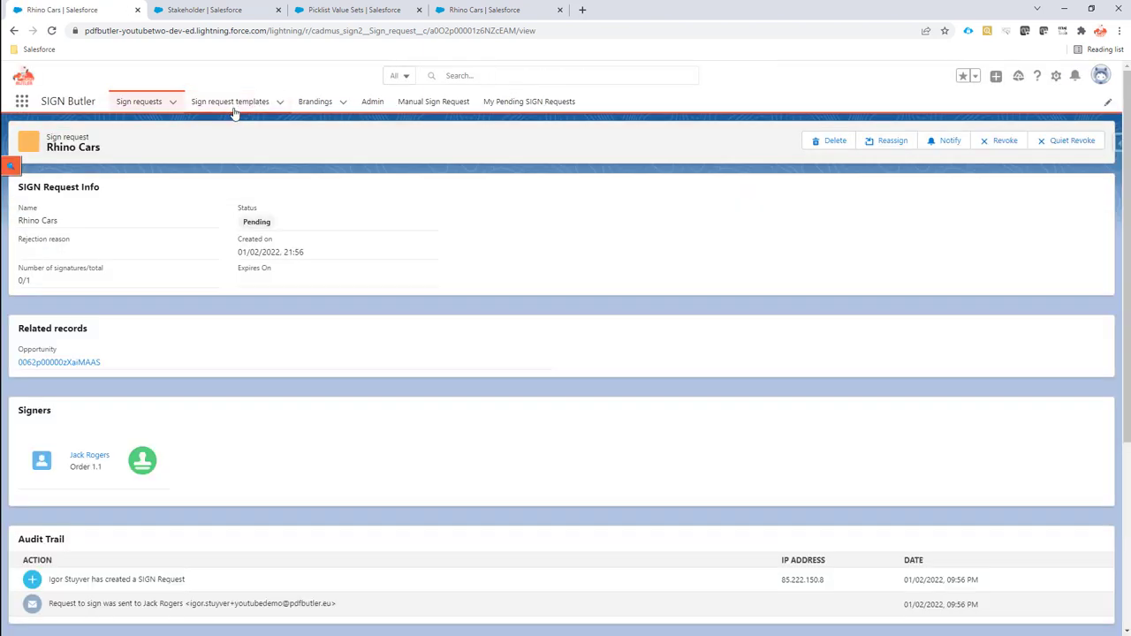
left_click(233, 105)
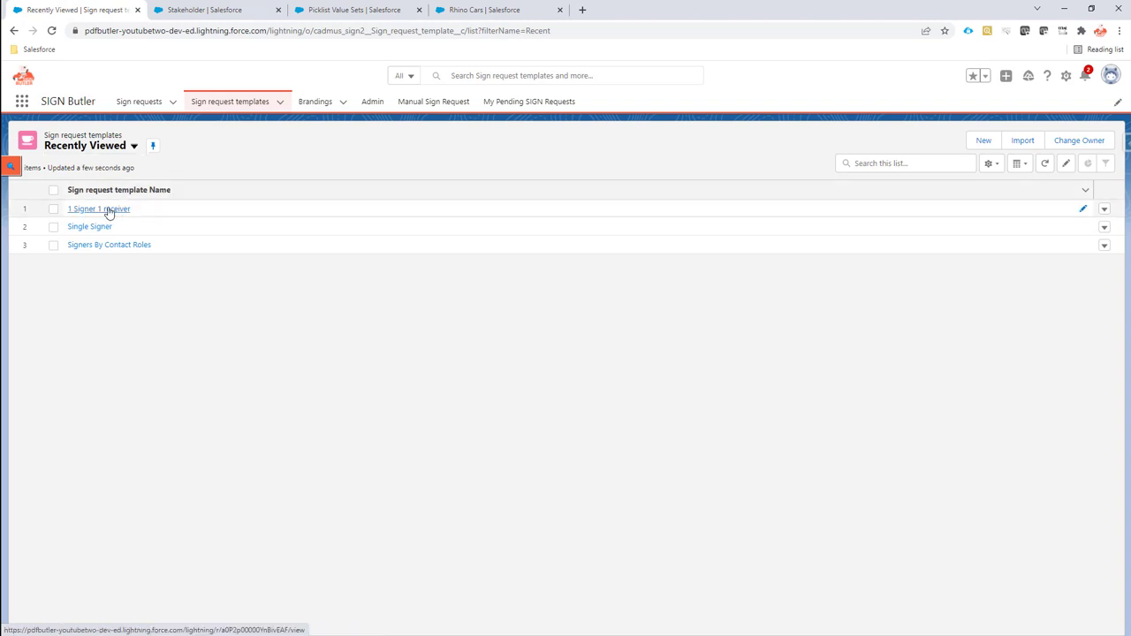
left_click(106, 210)
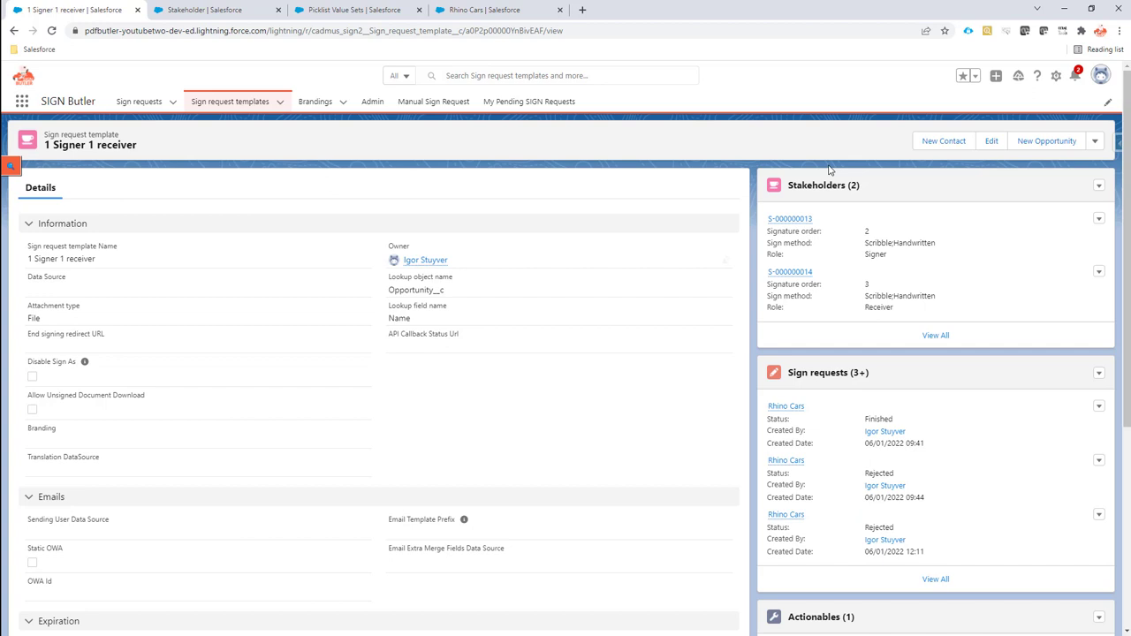
Step: Edit the template's Signer stakeholder to also allow Upload Image, then submit the template
left_click(992, 144)
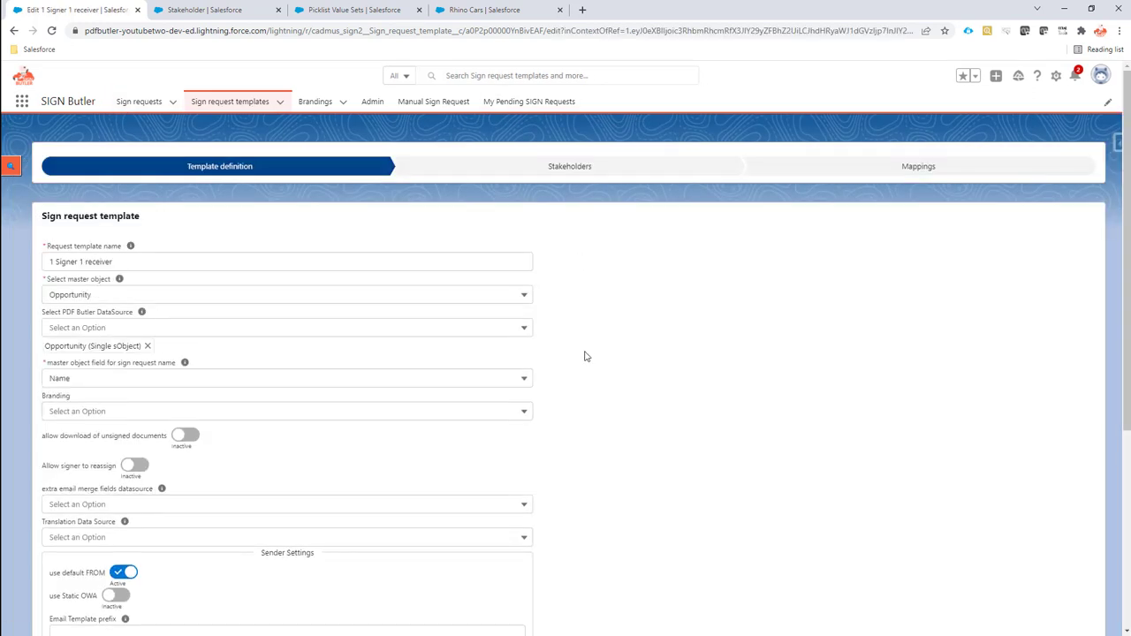
scroll(601, 367, "down", 5)
left_click(573, 599)
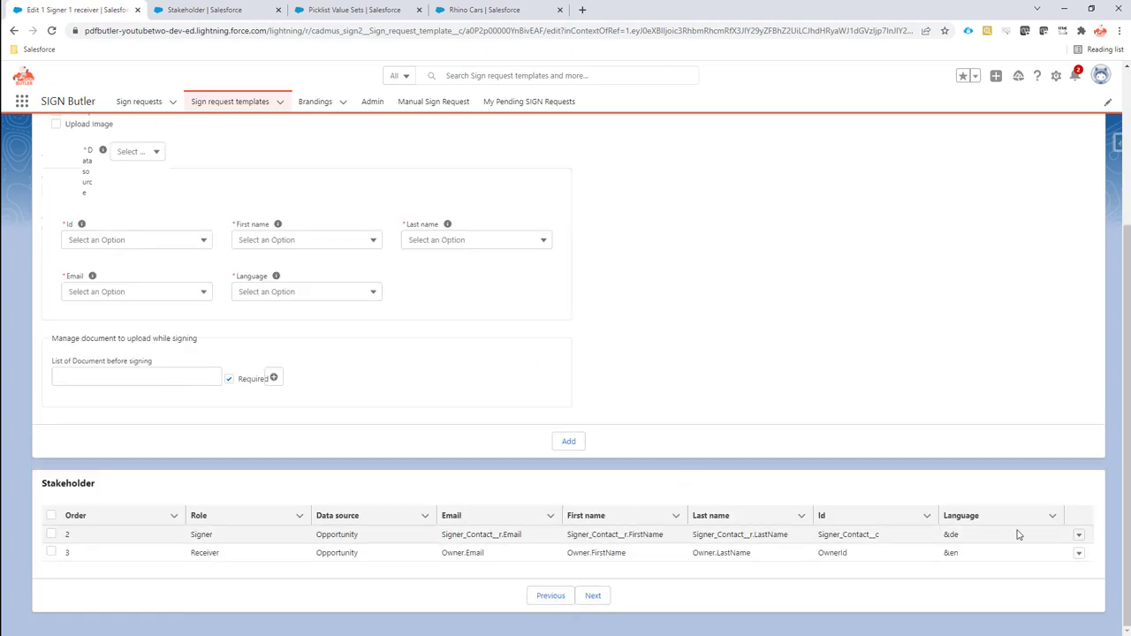
left_click(1079, 535)
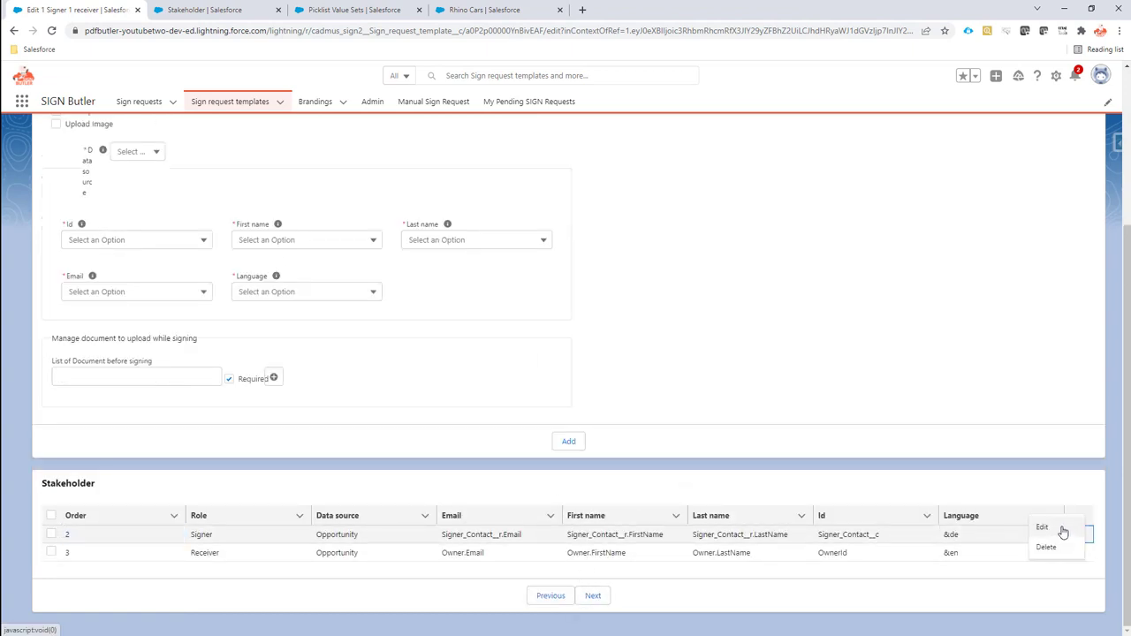
left_click(1059, 527)
scroll(185, 242, "up", 1)
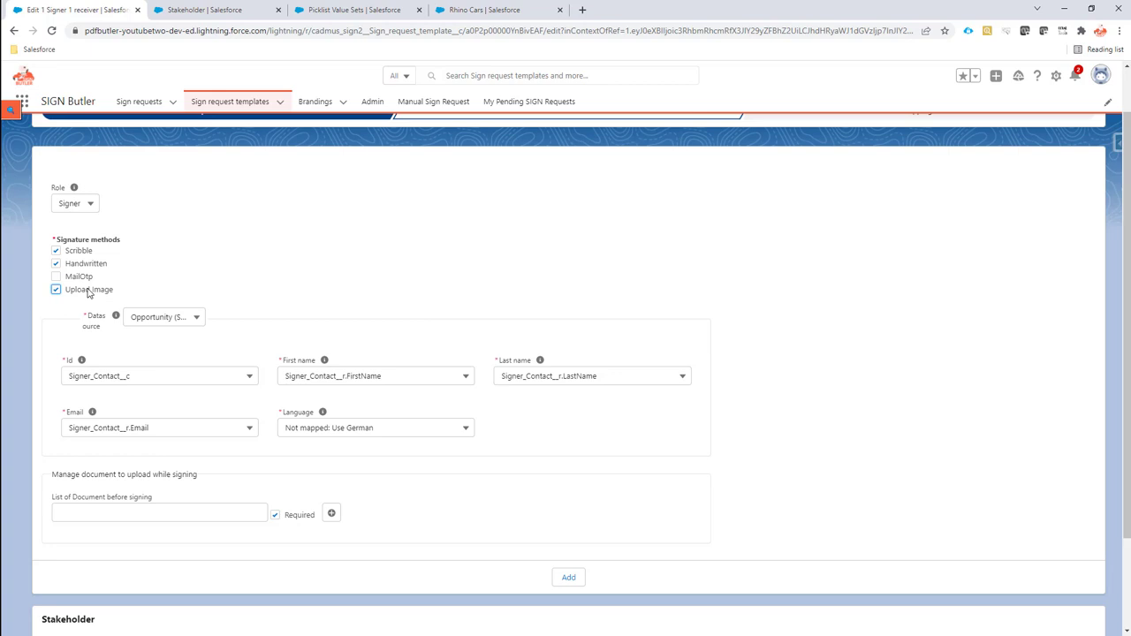
scroll(315, 382, "down", 1)
left_click(570, 460)
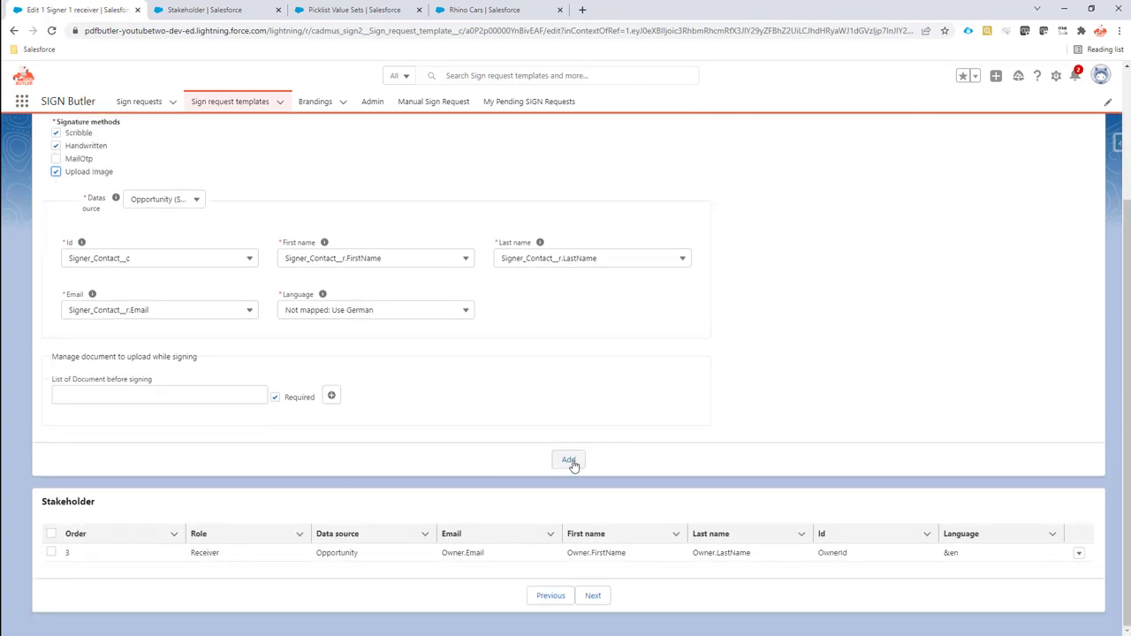
scroll(597, 468, "down", 1)
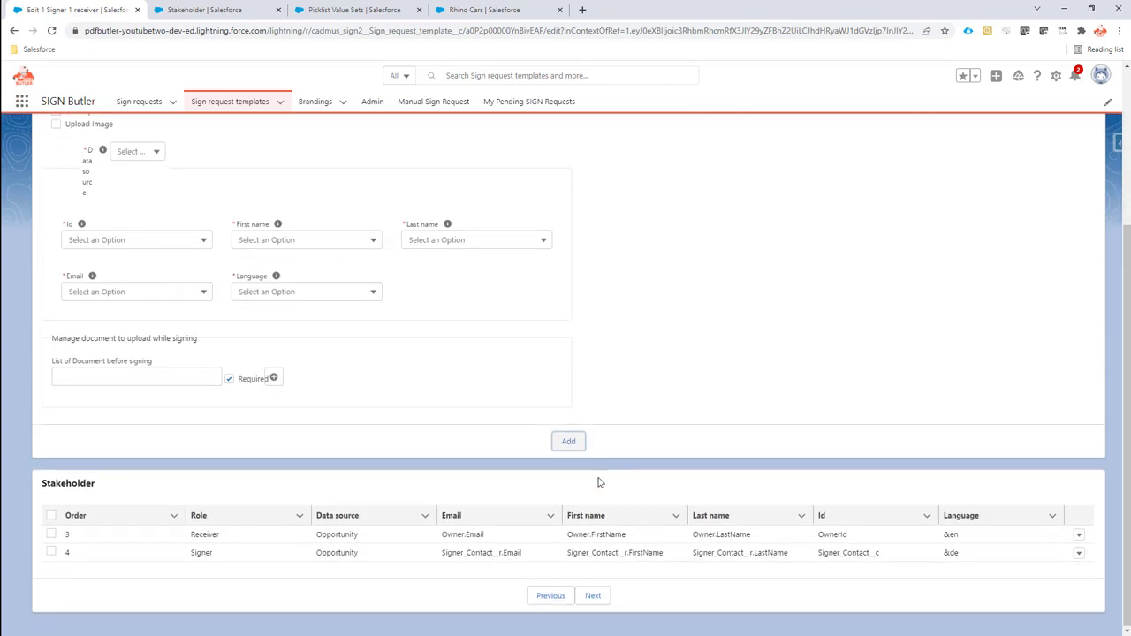
left_click(601, 598)
left_click(597, 351)
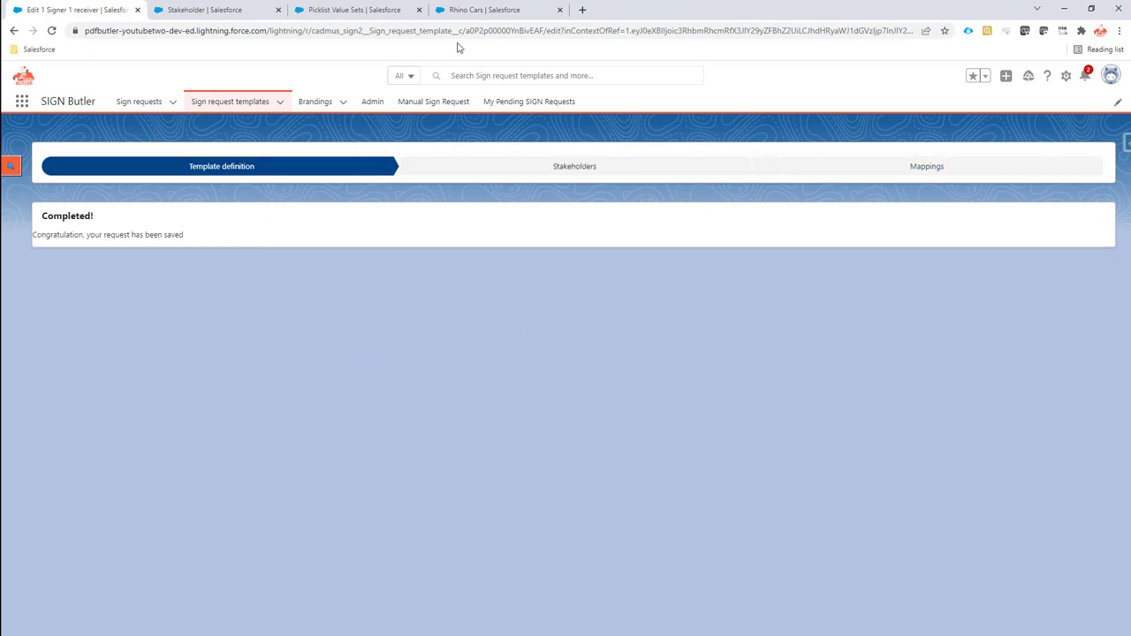
Step: Generate the SIGN Butler ConfigType PDF from the Rhino Cars opportunity's Document Previewer
left_click(478, 13)
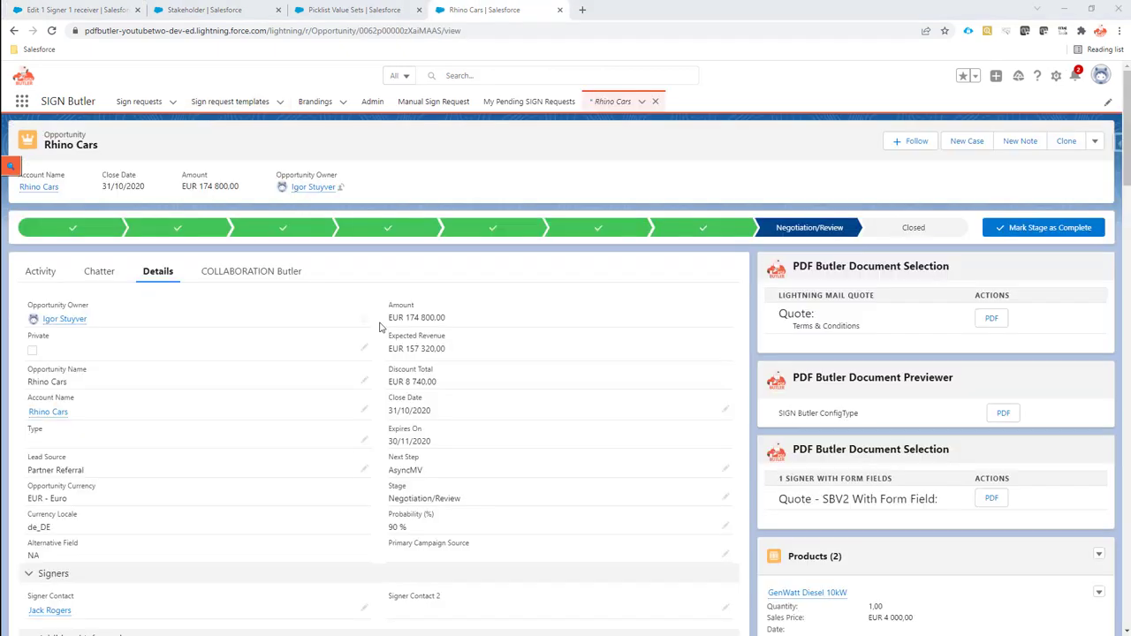
left_click(1004, 414)
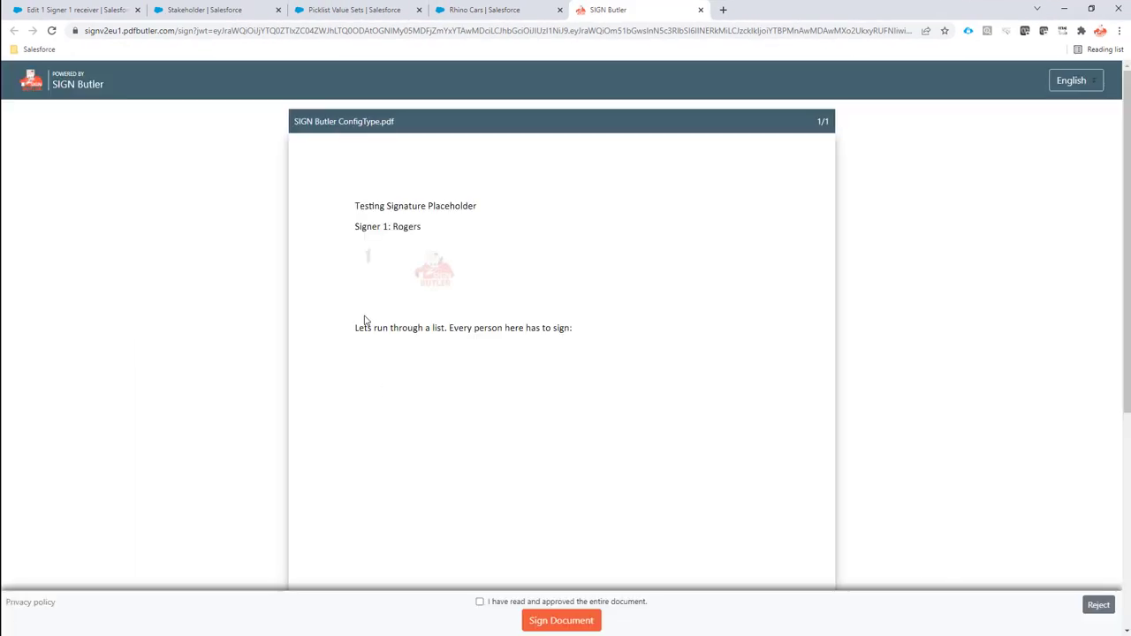
Step: Mark the document as read and approved, then start signing it
scroll(490, 354, "down", 5)
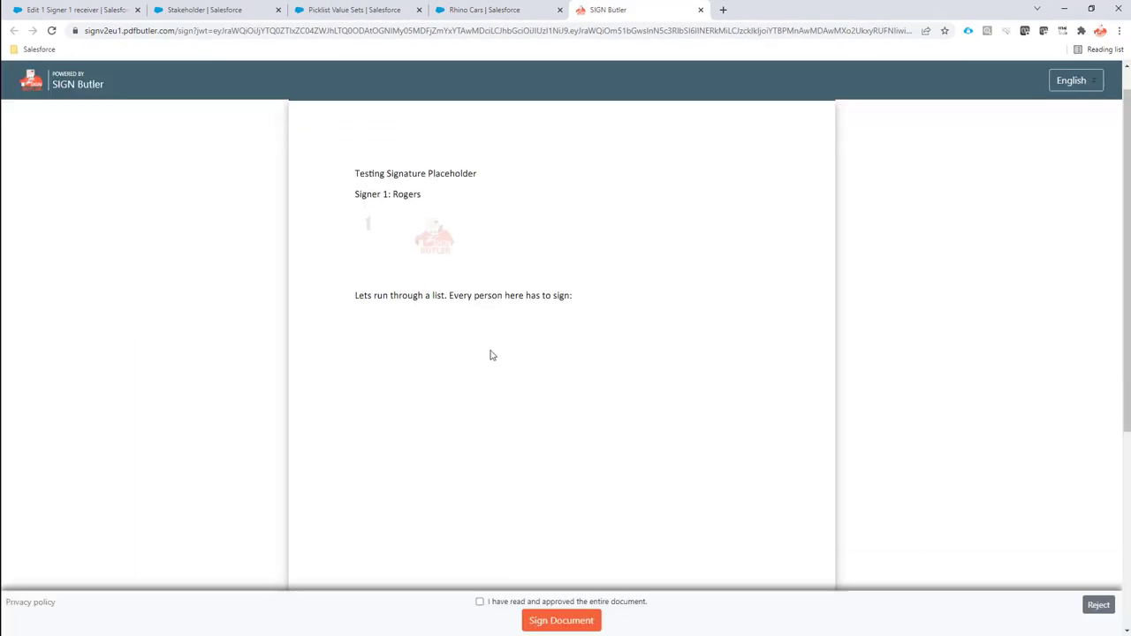
left_click(496, 605)
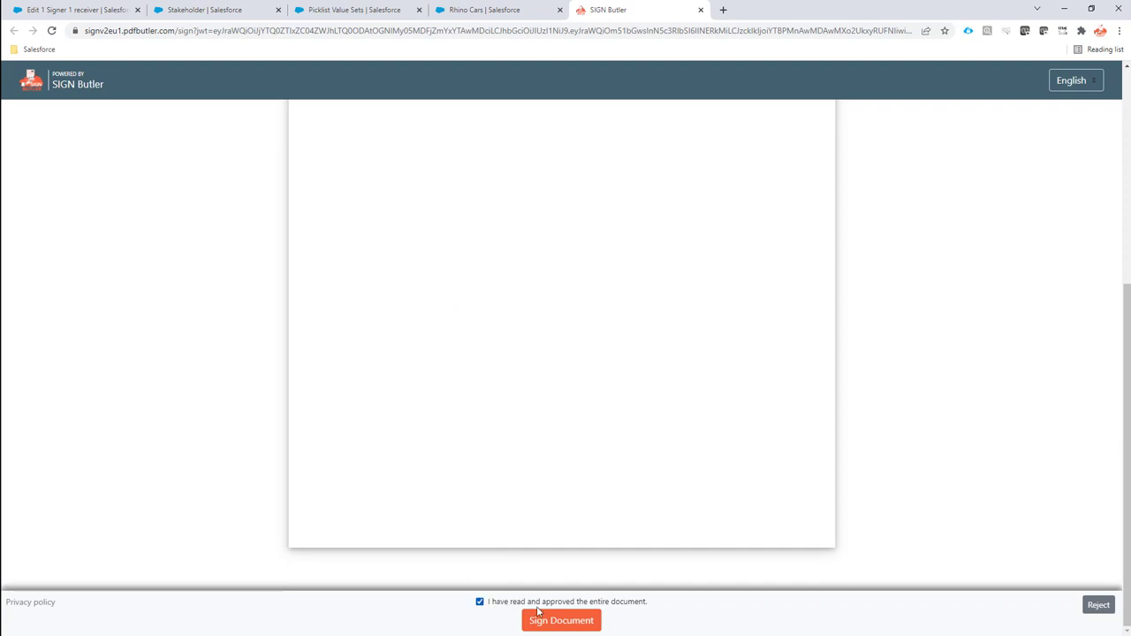
left_click(582, 624)
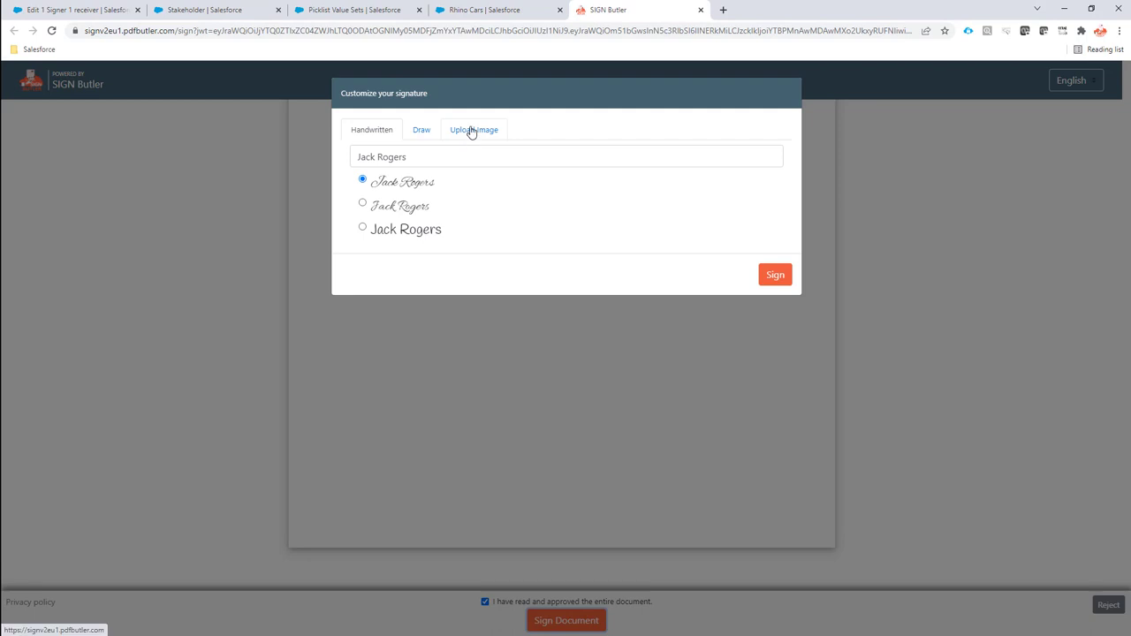
Step: Upload the signature PNG through the Upload Image option and sign the document
left_click(471, 130)
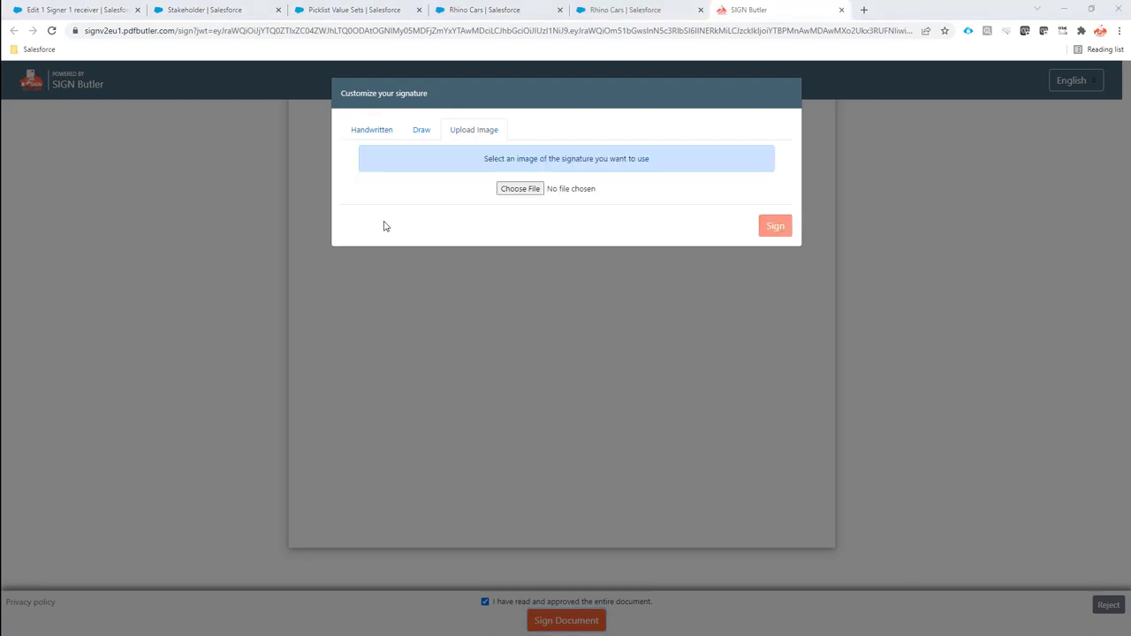
left_click(520, 190)
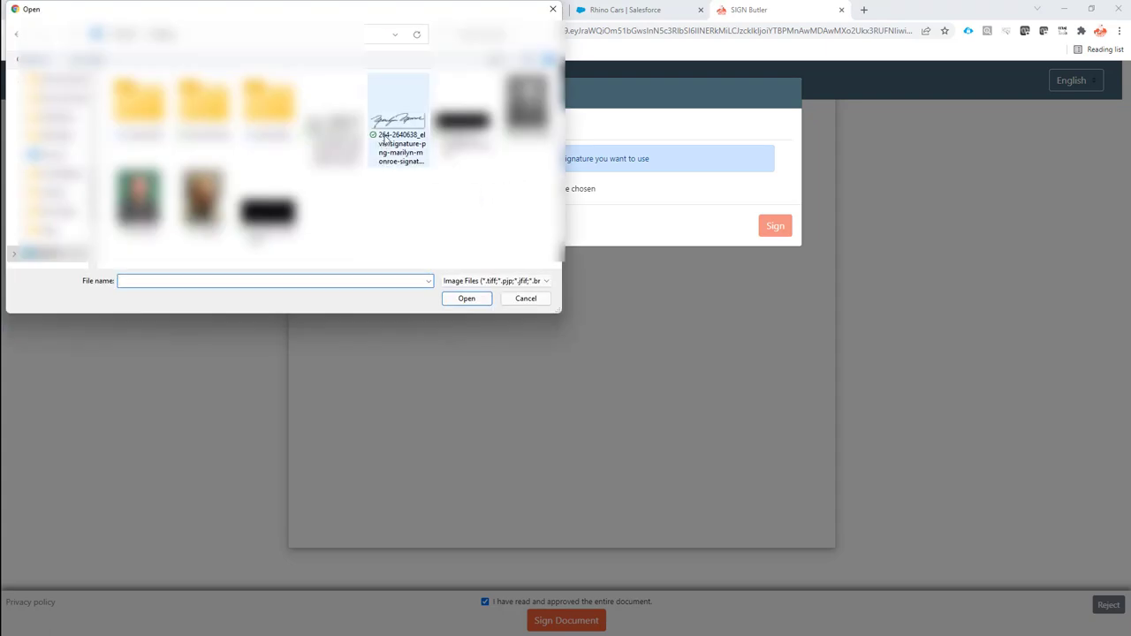
left_click(384, 139)
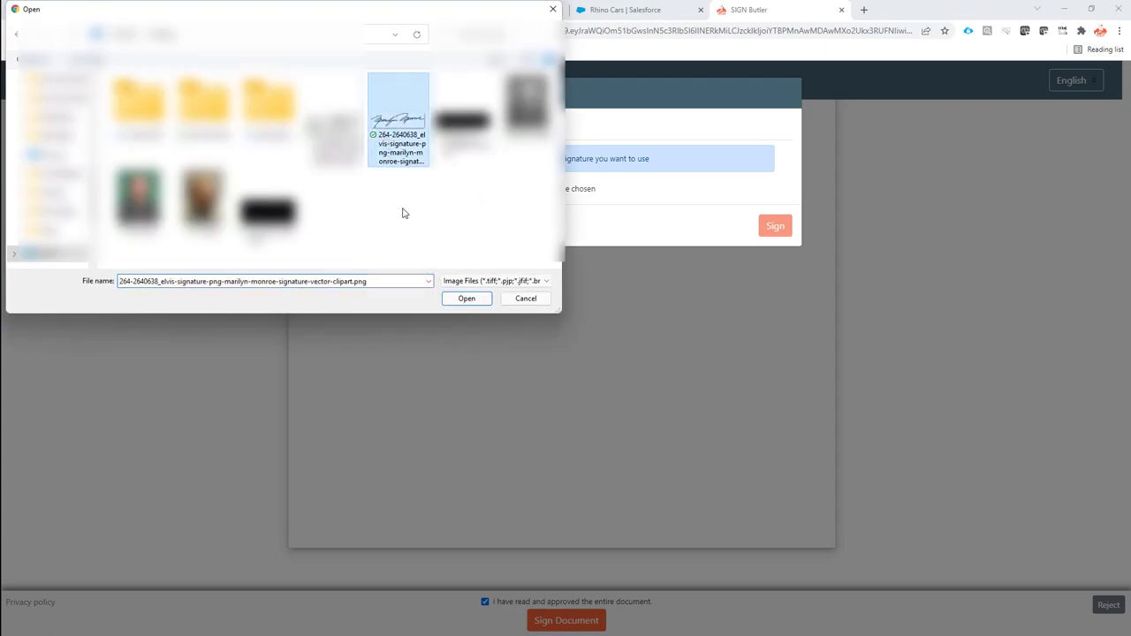
left_click(466, 298)
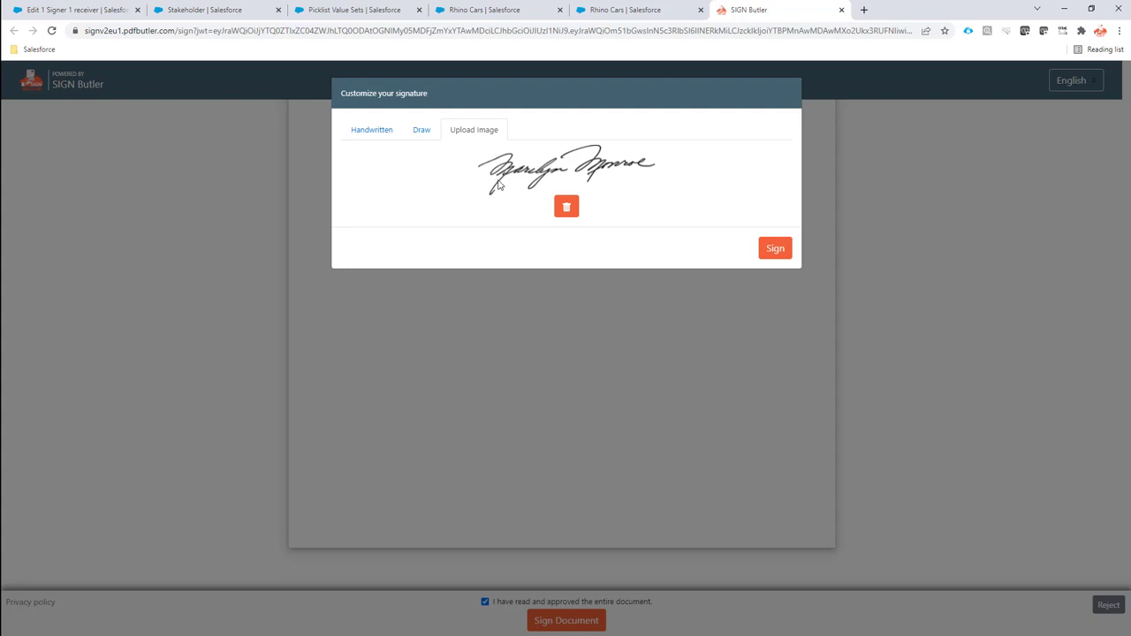
left_click(775, 250)
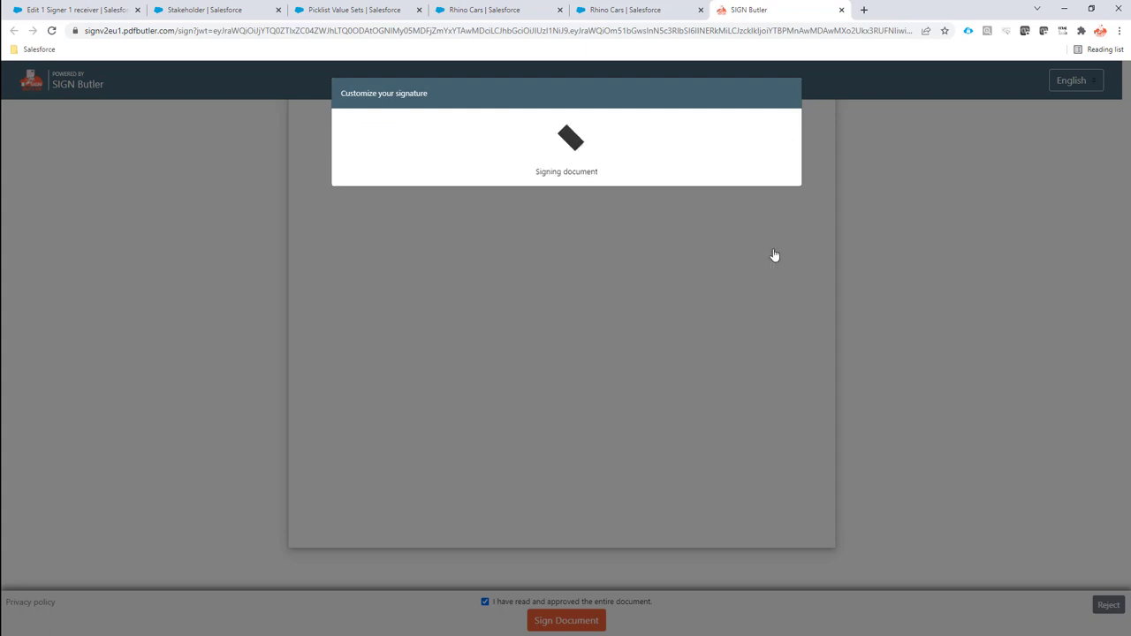